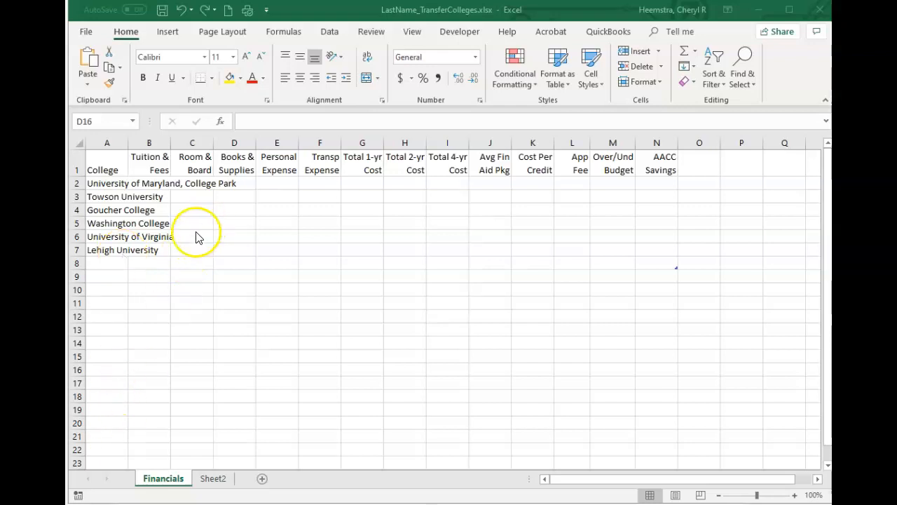
# AutoFit column A to the college names in A2:A7 and sort the colleges A to Z
pyautogui.click(115, 190)
pyautogui.moveTo(105, 182); pyautogui.dragTo(110, 248)
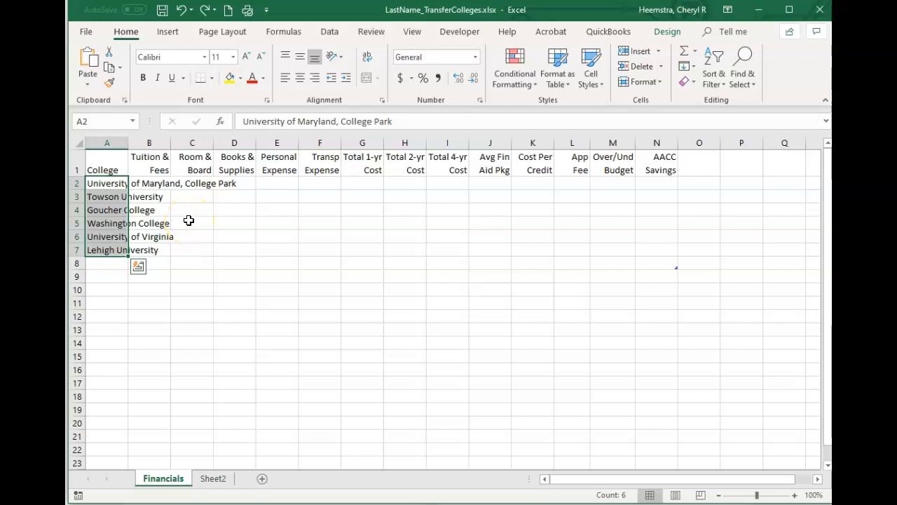
pyautogui.click(662, 81)
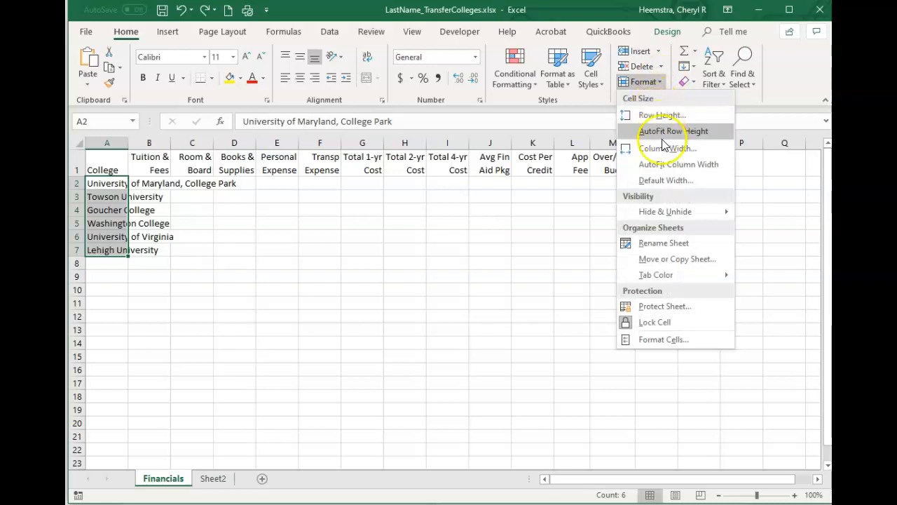
pyautogui.click(665, 166)
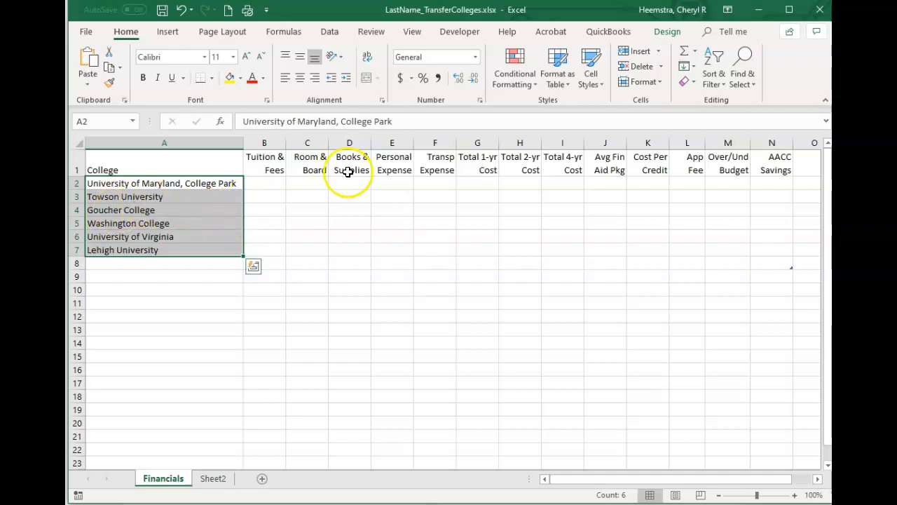
pyautogui.click(329, 32)
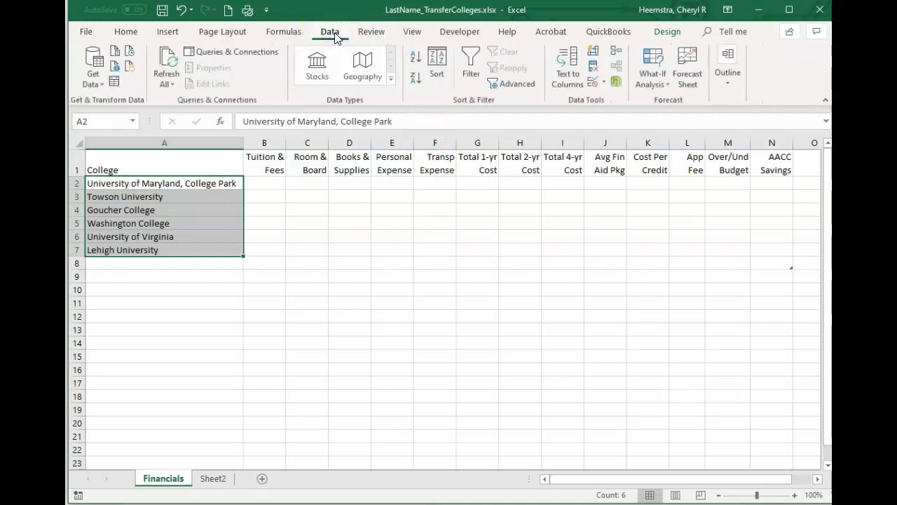
pyautogui.click(417, 63)
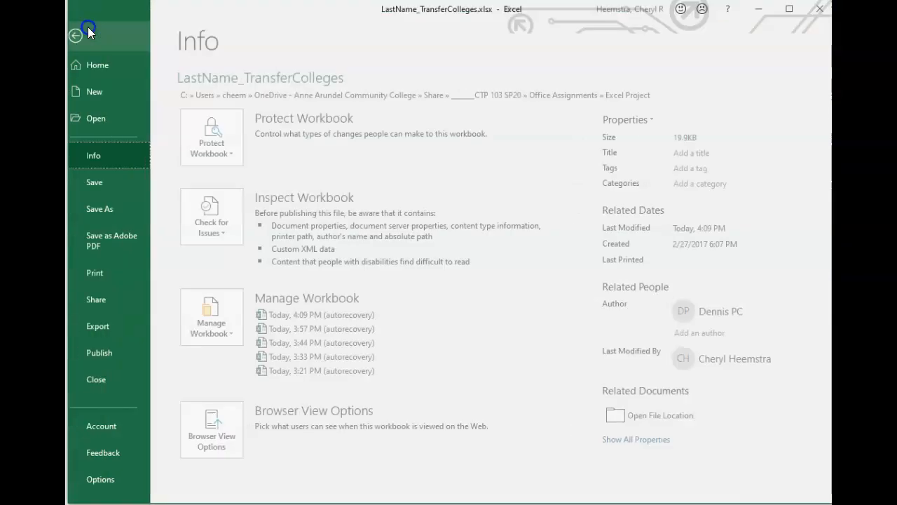
# Review the program's formula options, including the use of table names in formulas, and close them
pyautogui.click(86, 33)
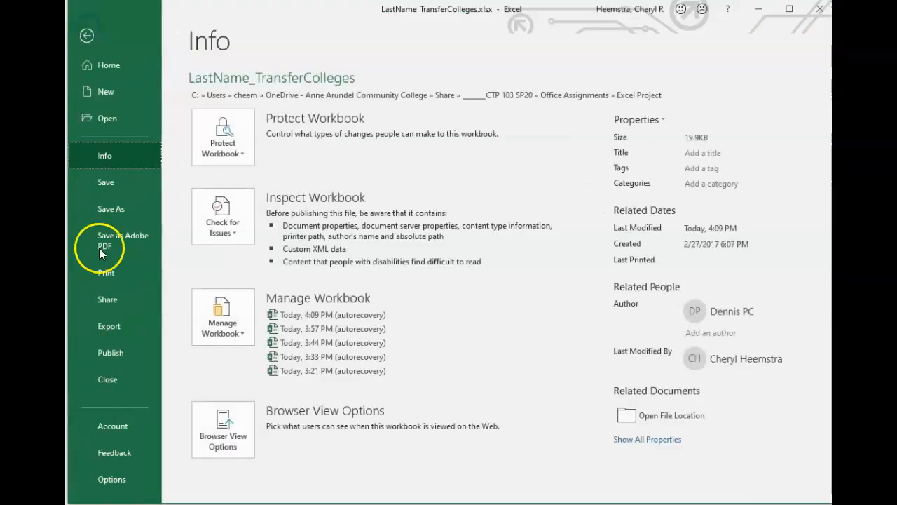
pyautogui.click(112, 479)
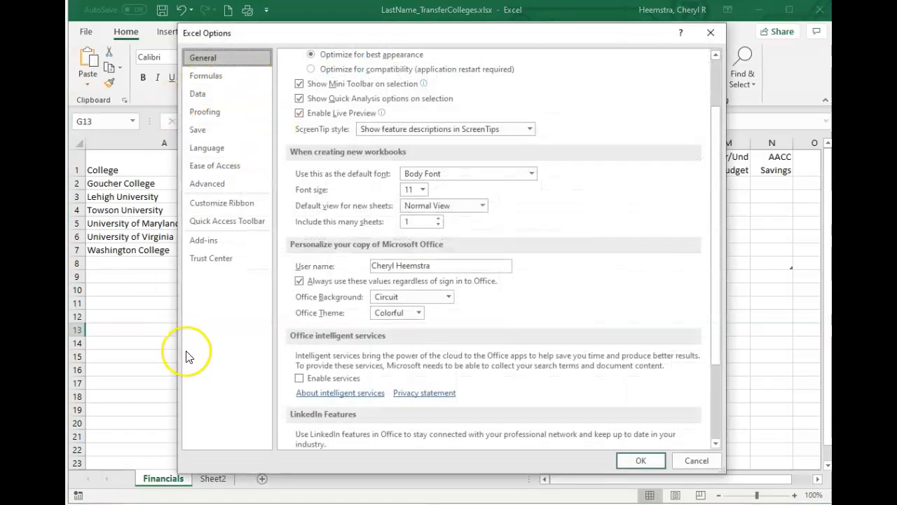
pyautogui.click(236, 77)
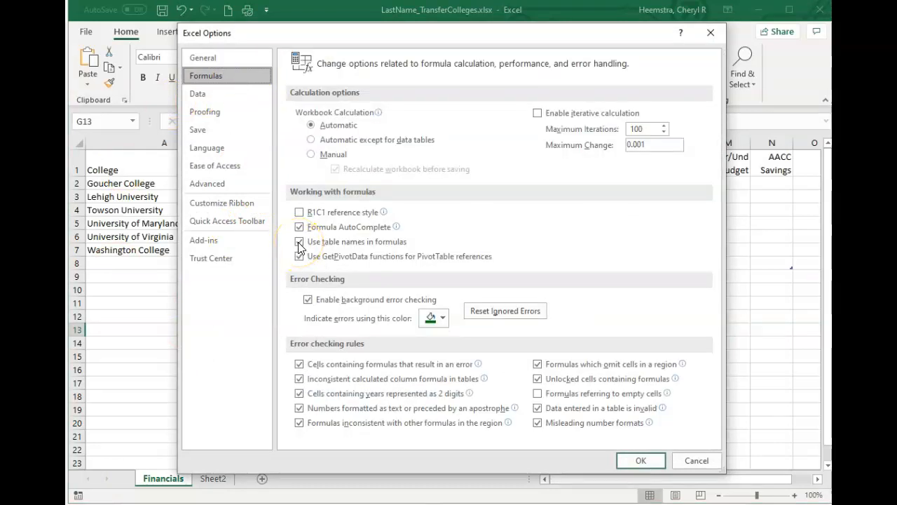
pyautogui.click(641, 460)
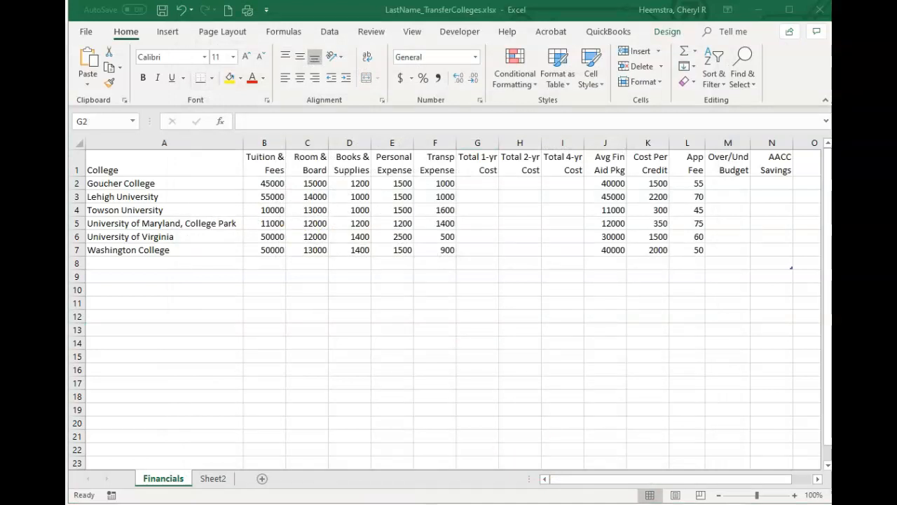
# Total the Goucher College expenses B2:F2 in the Total 1-yr Cost cell G2 with AutoSum
pyautogui.click(478, 185)
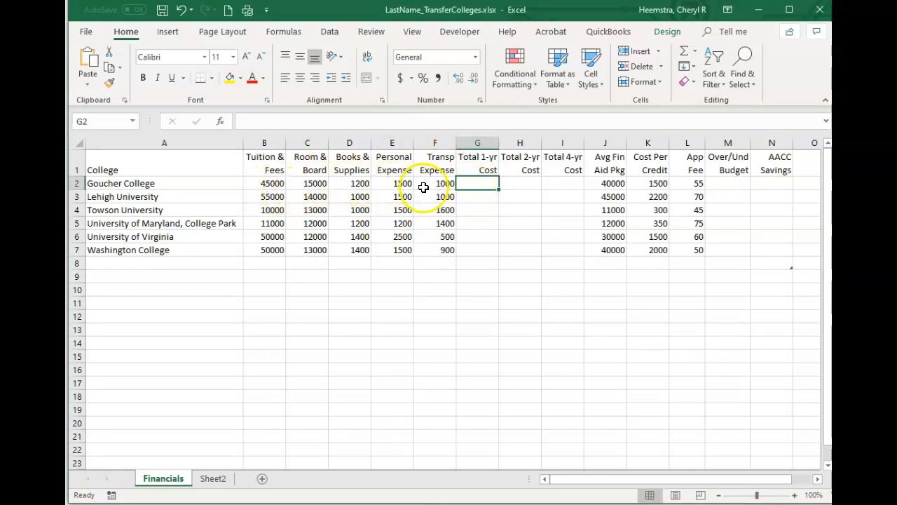
pyautogui.click(684, 58)
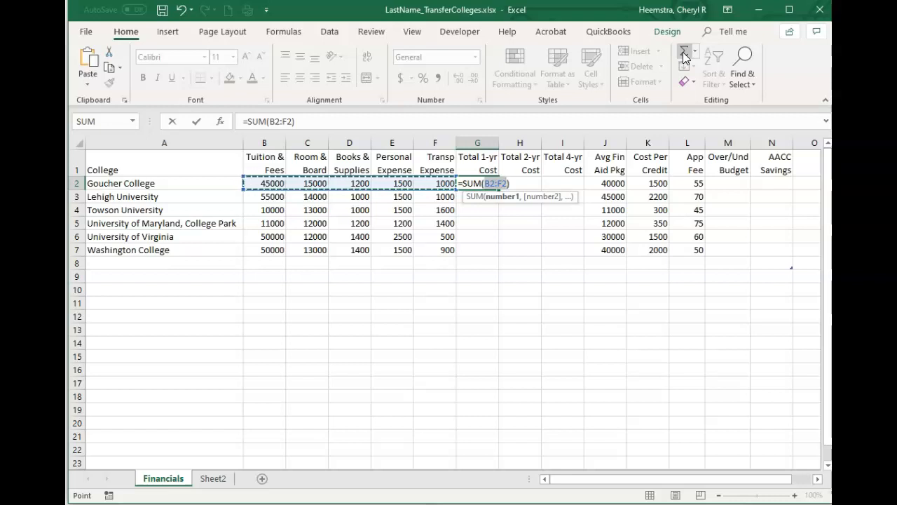
pyautogui.press('Return')
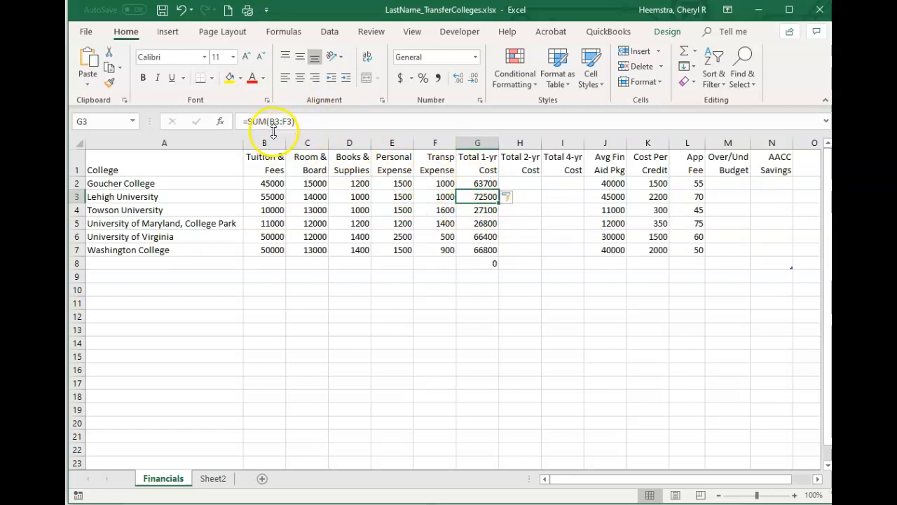
# Check the Total 1-yr Cost formulas from G3 downward and clear the extra formula in G8
pyautogui.moveTo(311, 125); pyautogui.dragTo(246, 121)
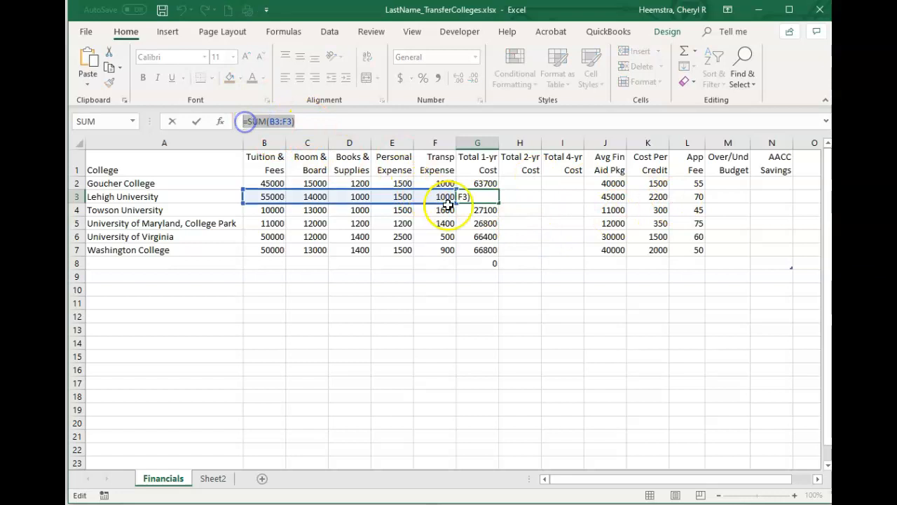
pyautogui.press('Escape')
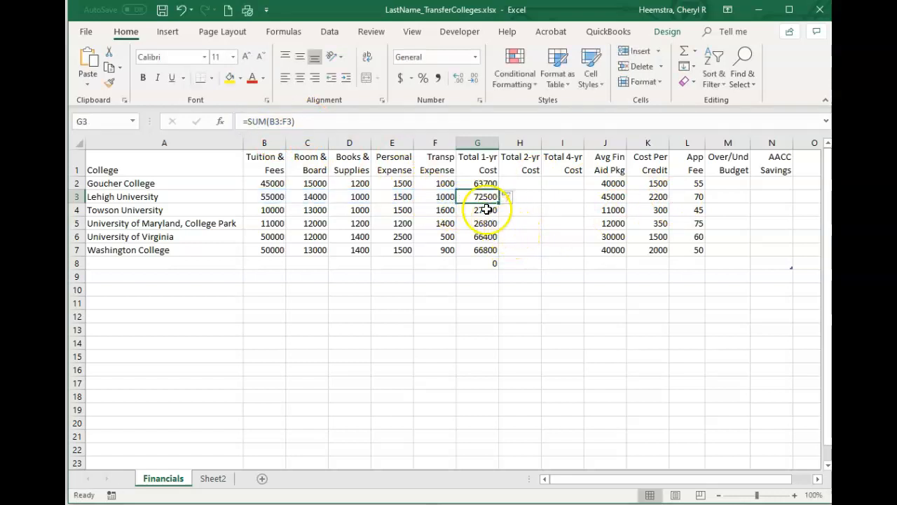
pyautogui.press('Down')
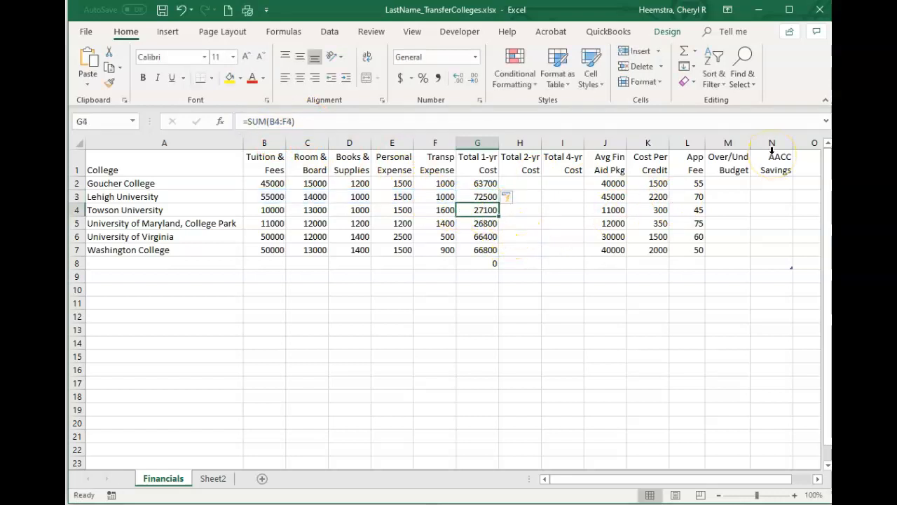
pyautogui.press('Down')
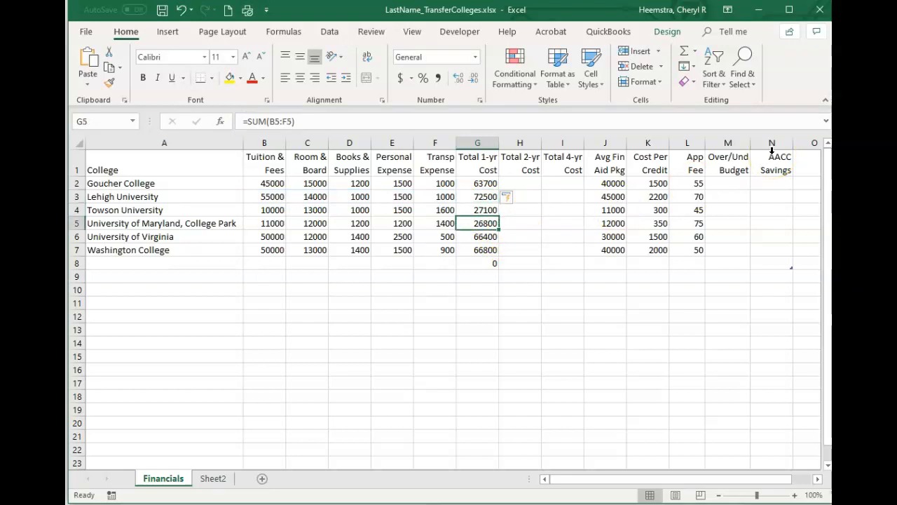
pyautogui.press('Down')
pyautogui.press('Down')
pyautogui.press('Down')
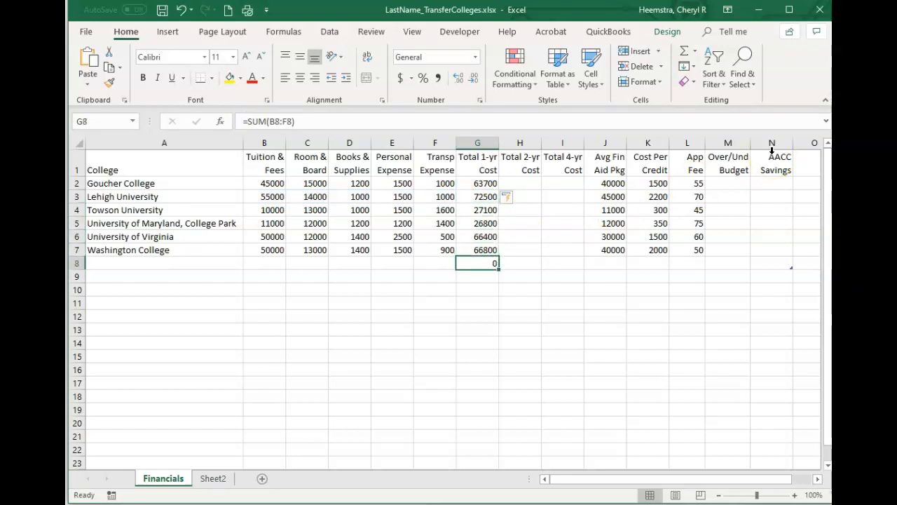
pyautogui.press('Delete')
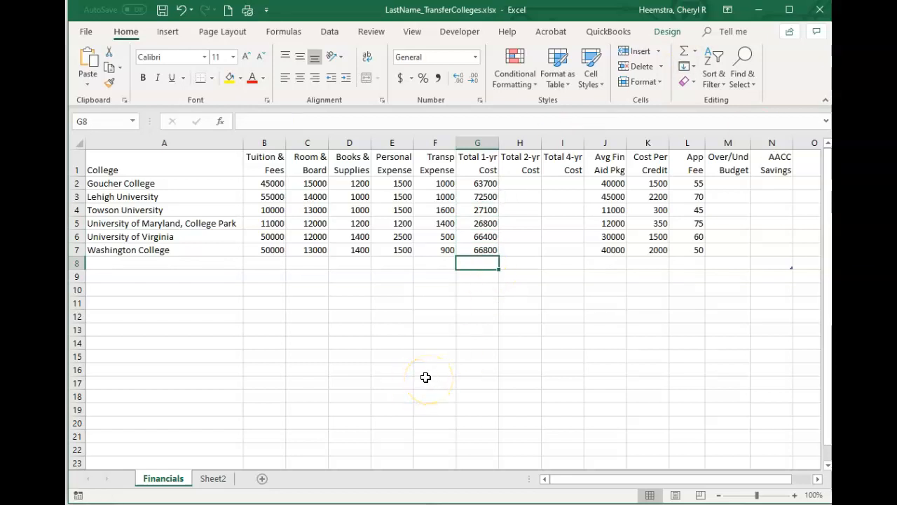
# Try a Tuition & Fees value of 50000 for Goucher College in B2 and undo the change
pyautogui.click(482, 187)
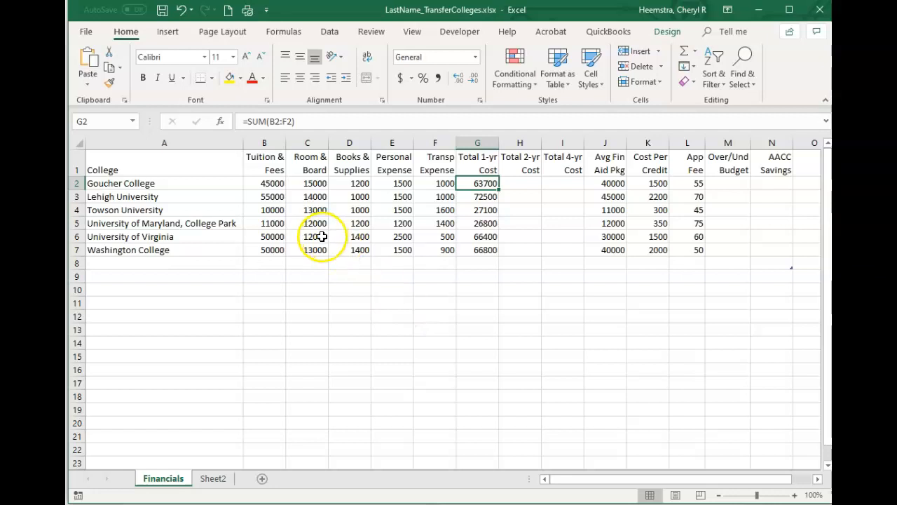
pyautogui.click(266, 184)
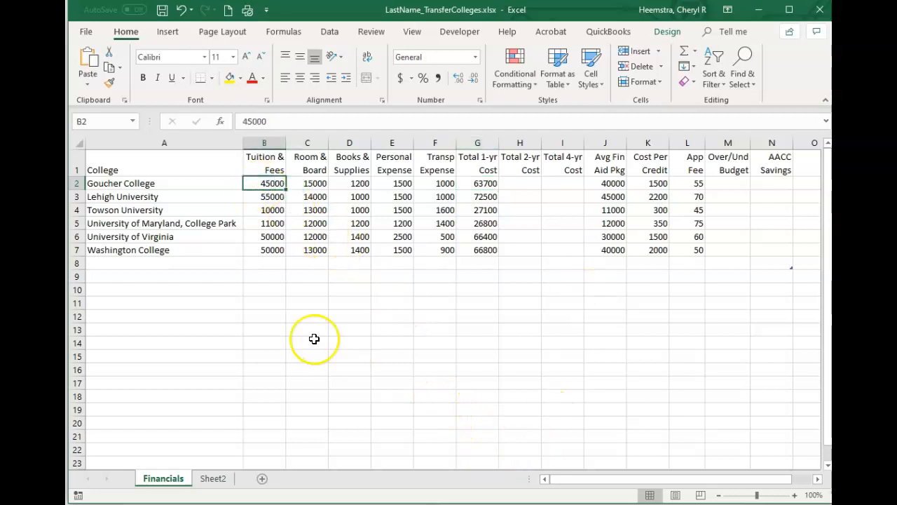
pyautogui.write('5')
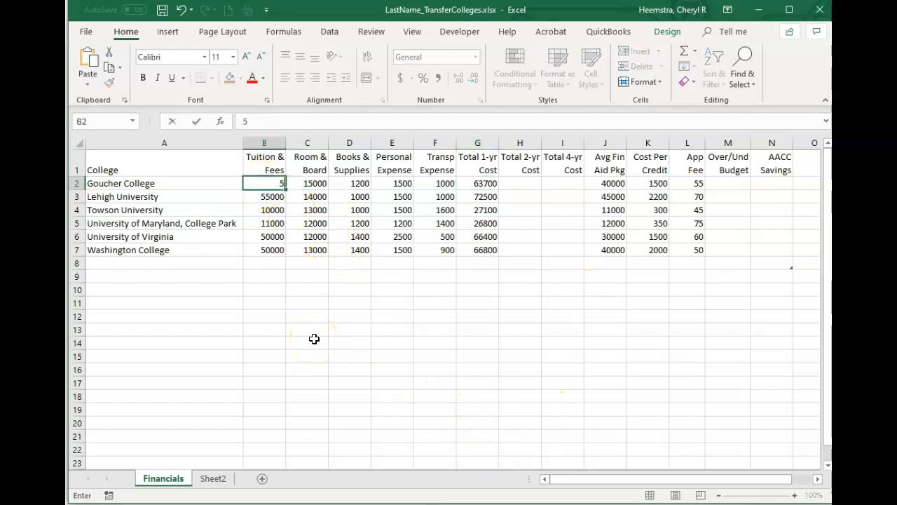
pyautogui.write('0000')
pyautogui.press('Return')
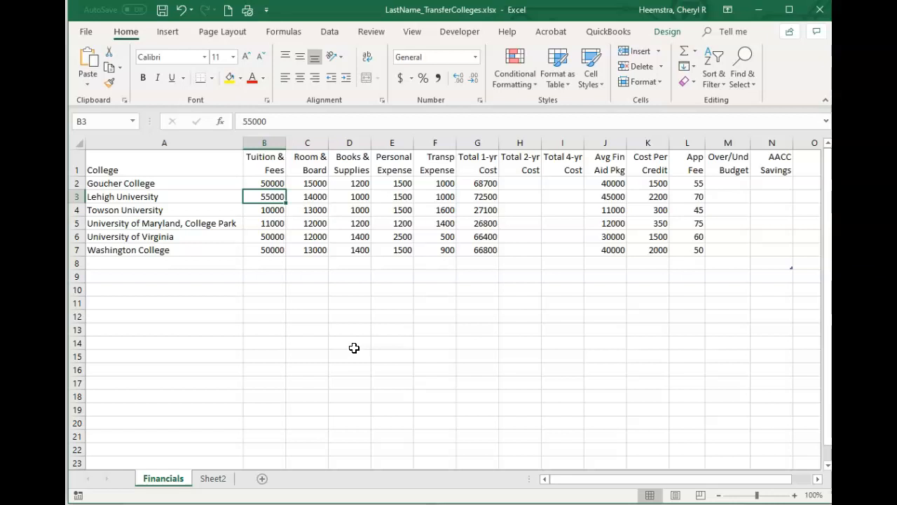
pyautogui.hotkey('ctrl', 'z')
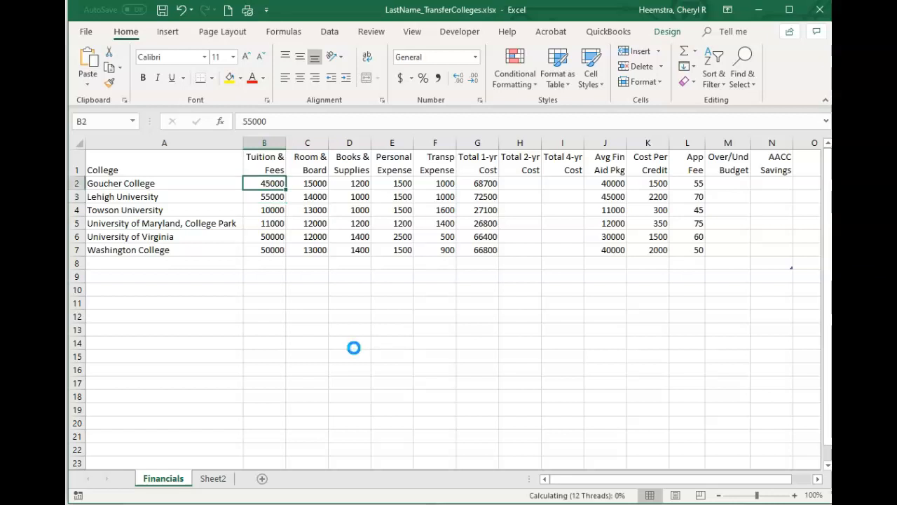
# Enter the Total 2-yr Cost formula =G2*2 in H2 for Goucher College
pyautogui.click(531, 190)
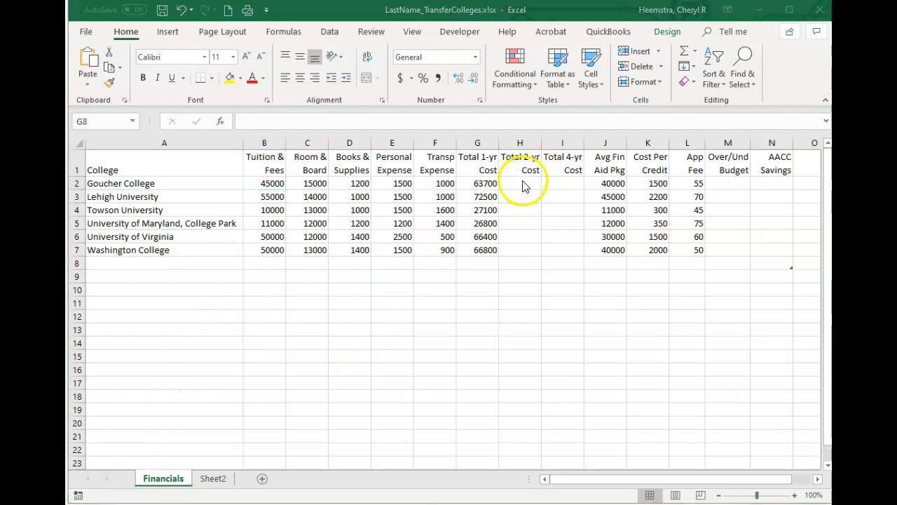
pyautogui.click(523, 182)
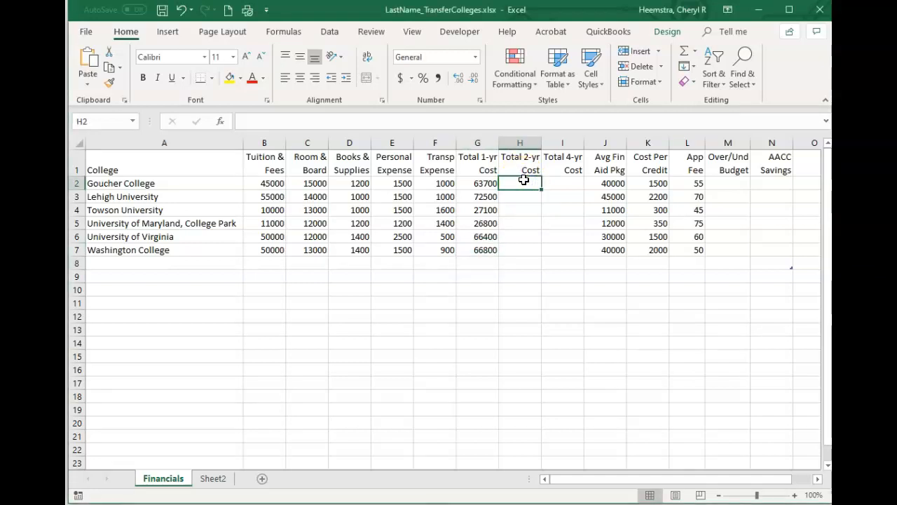
pyautogui.write('=')
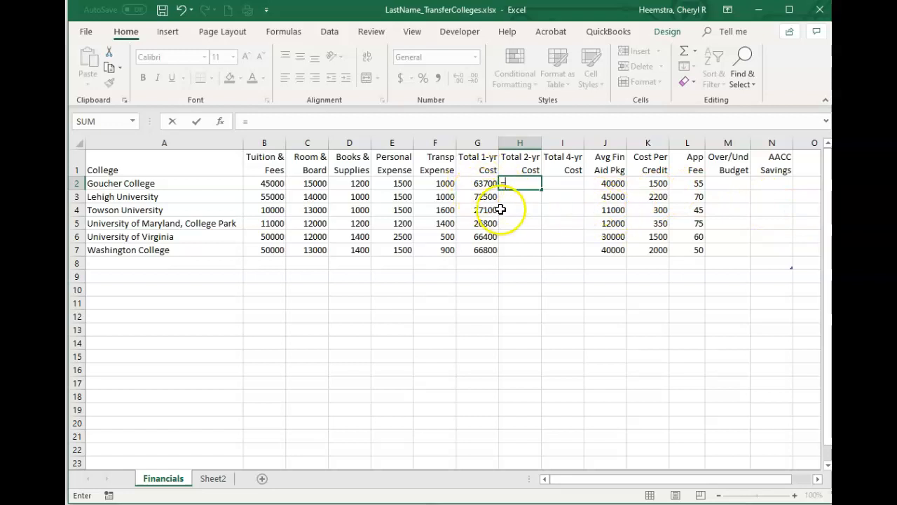
pyautogui.click(480, 184)
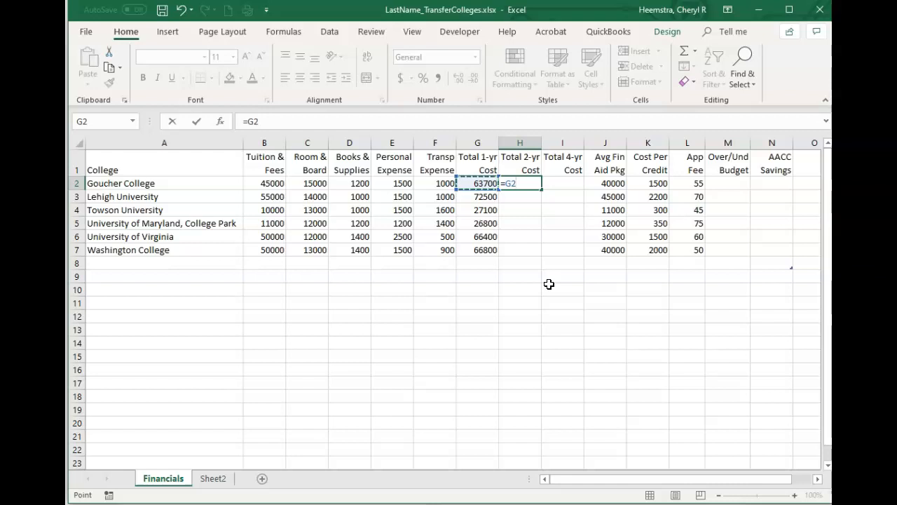
pyautogui.write('*2')
pyautogui.press('Return')
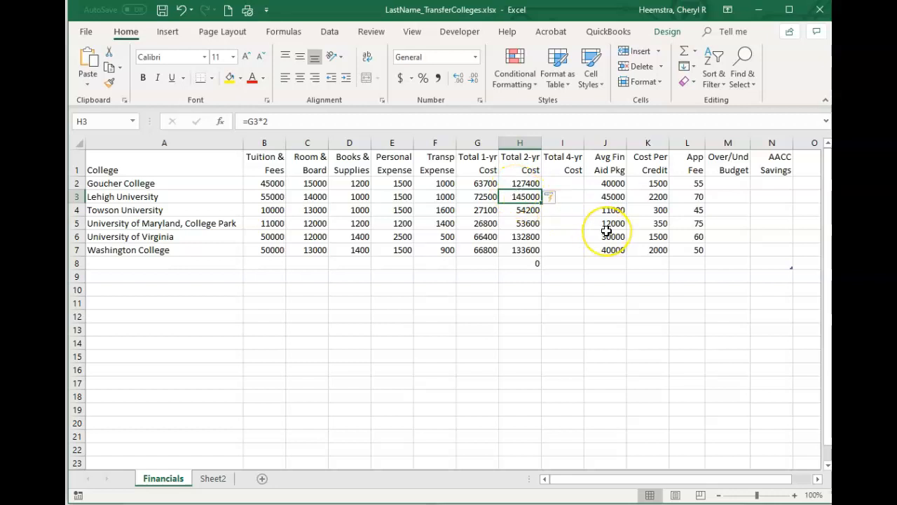
# Check the Total 2-yr Cost formulas below H3 and clear the extra formula in H8
pyautogui.press('Down')
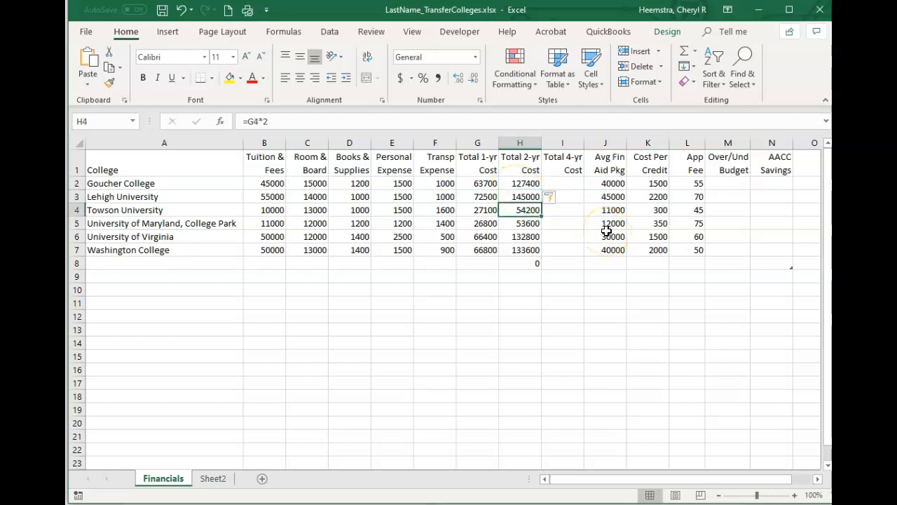
pyautogui.press('Down')
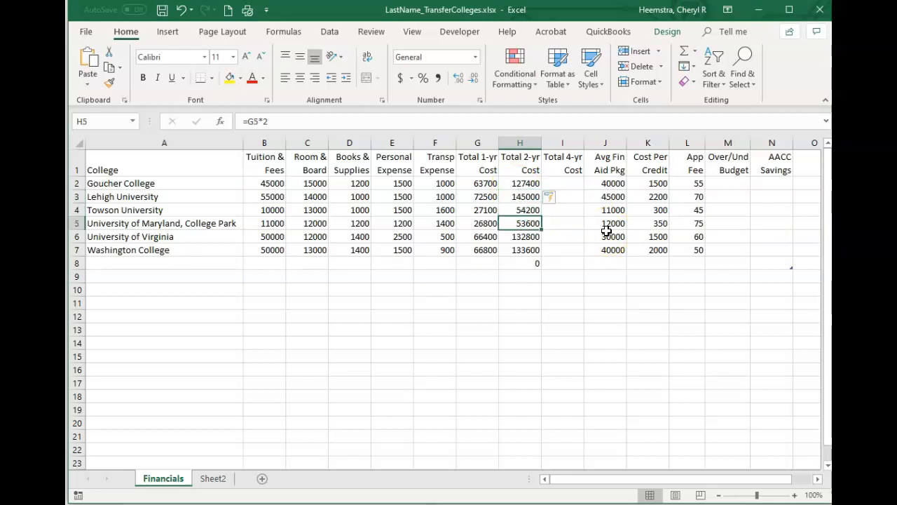
pyautogui.click(529, 266)
pyautogui.press('Delete')
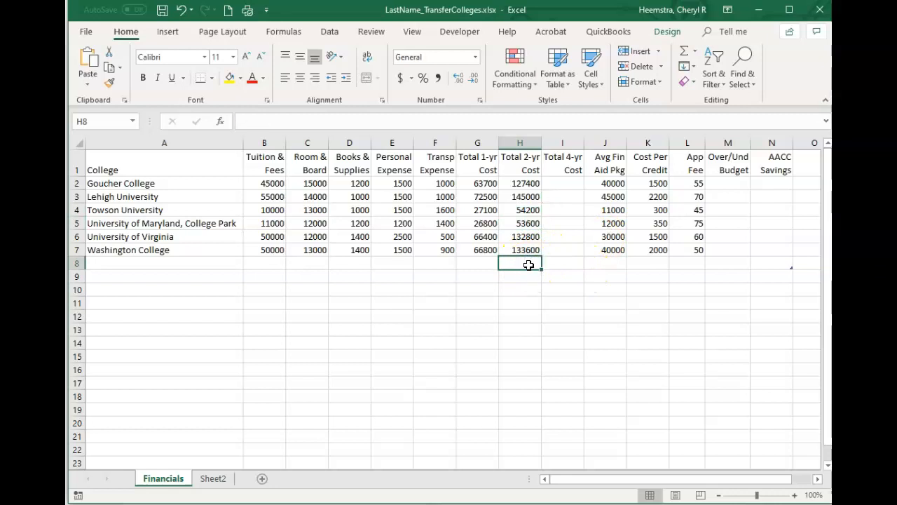
# Enter the Total 4-yr Cost formula =H2*2 in I2 for Goucher College
pyautogui.click(570, 186)
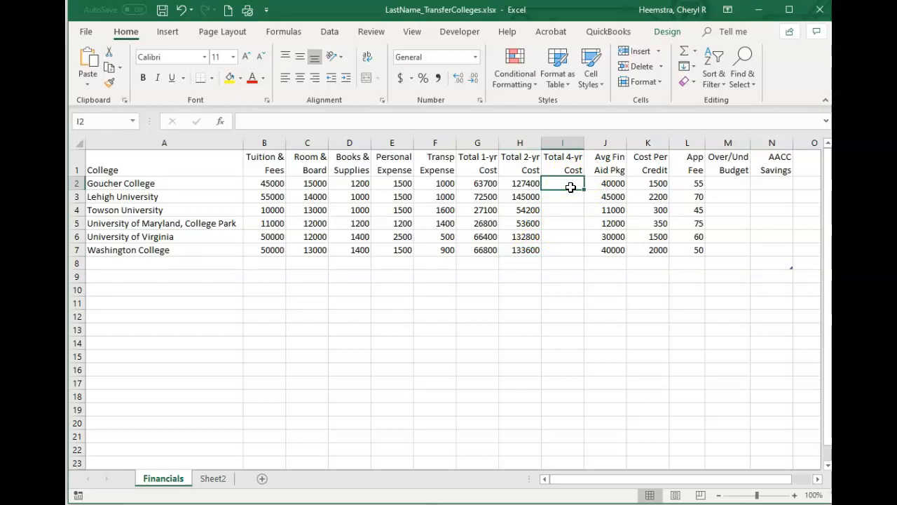
pyautogui.write('=')
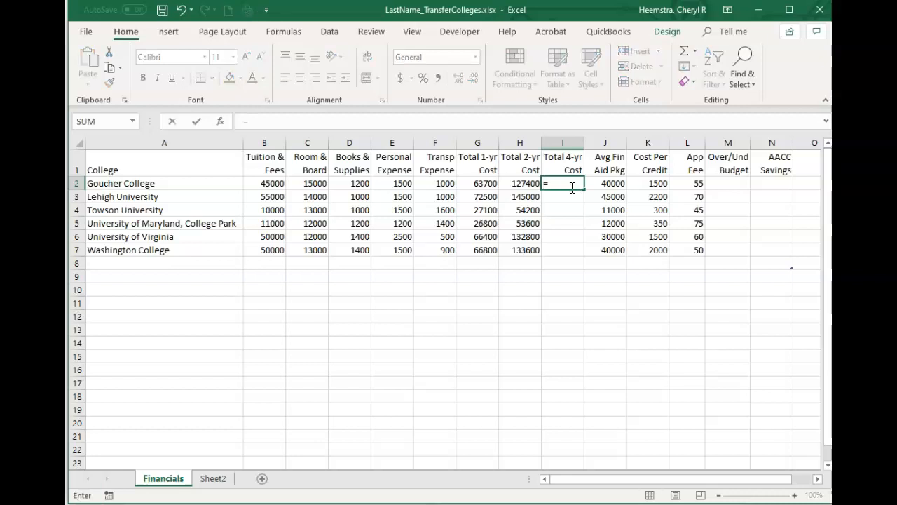
pyautogui.click(525, 183)
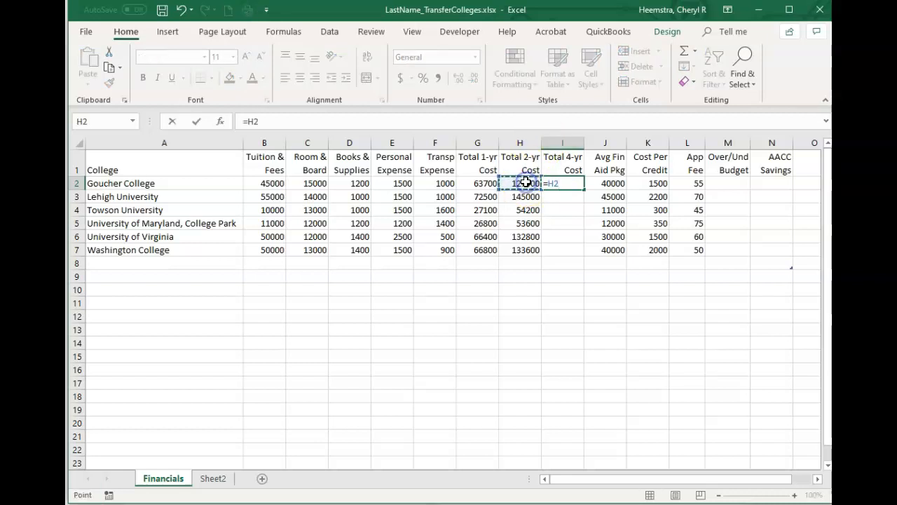
pyautogui.write('*2')
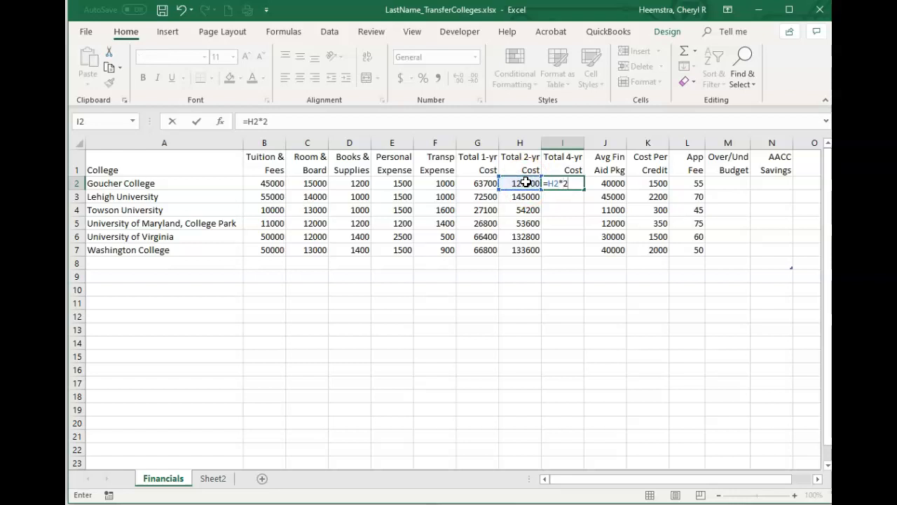
pyautogui.press('Return')
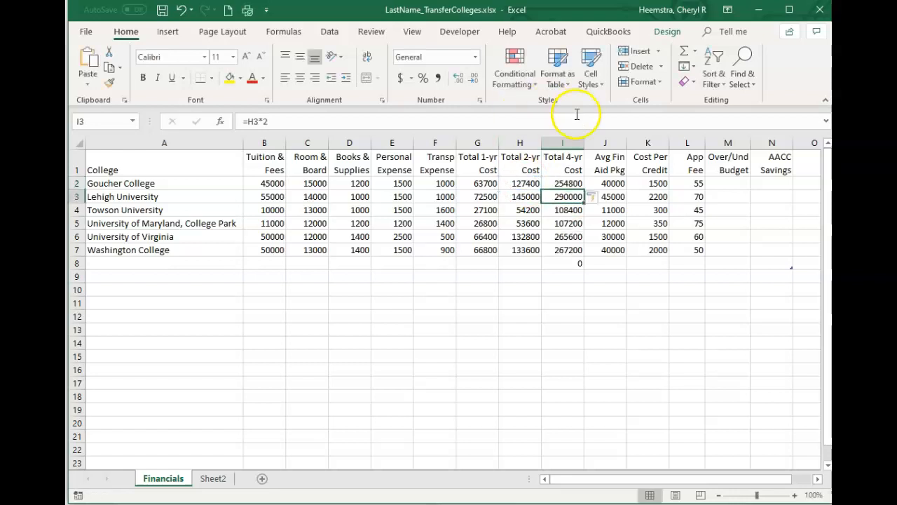
# Clear the extra Total 4-yr Cost formula in I8 and save the workbook
pyautogui.click(567, 261)
pyautogui.press('Delete')
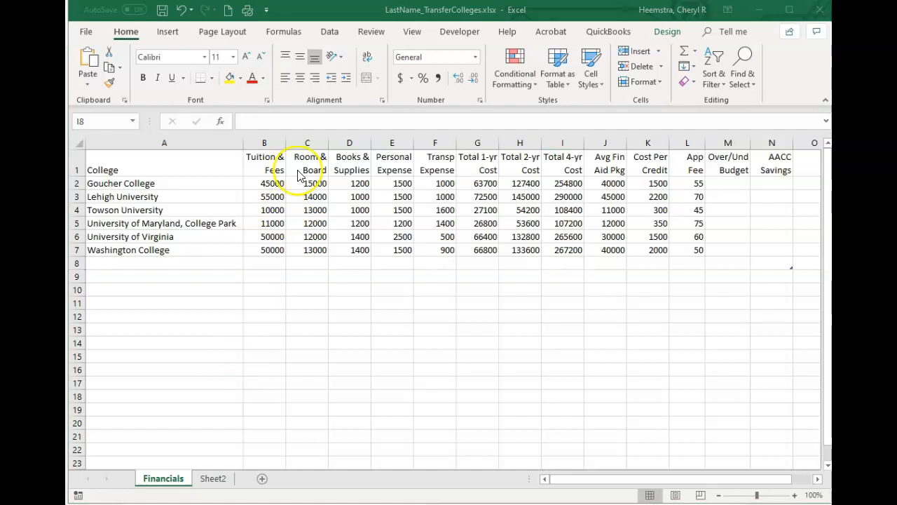
pyautogui.click(163, 11)
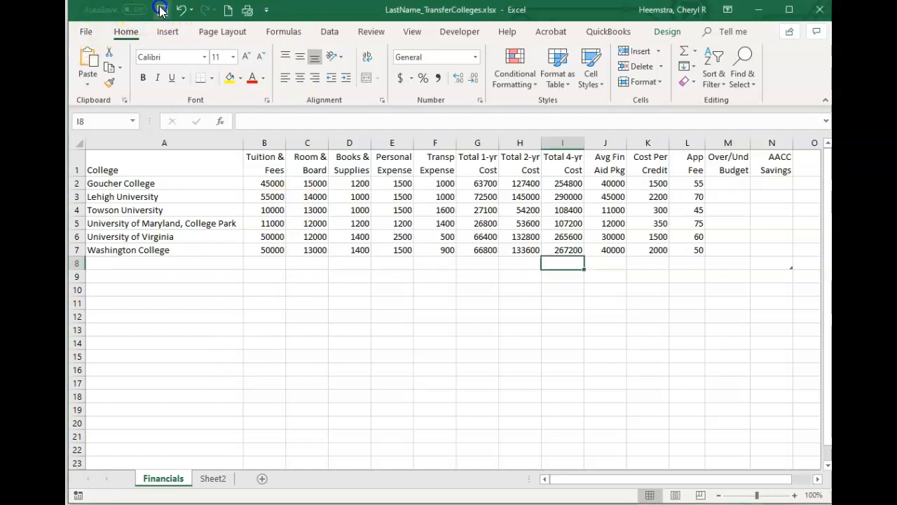